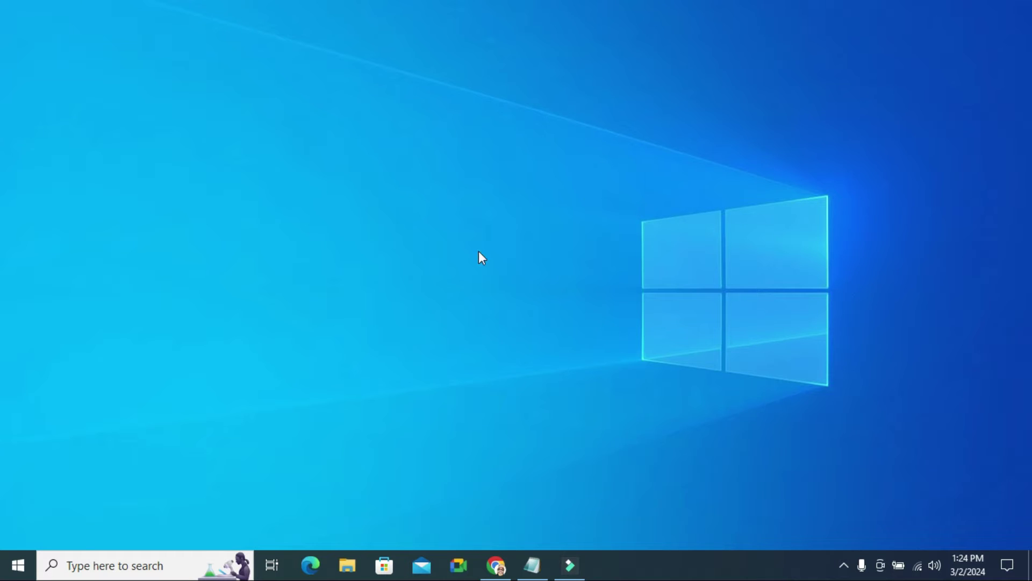
Launch Control Panel from the taskbar search for 'control panel'
left_click(78, 562)
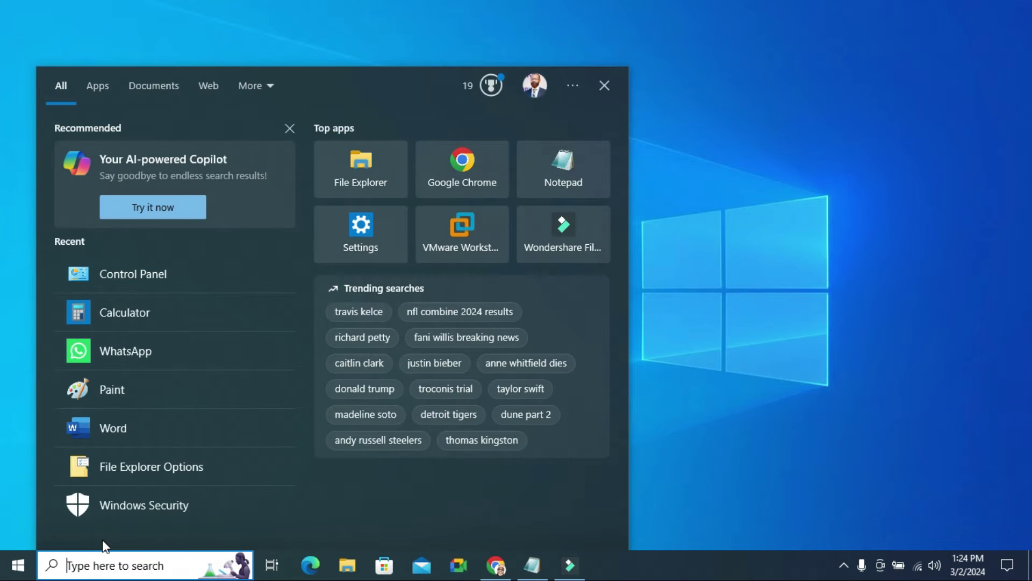
type("co")
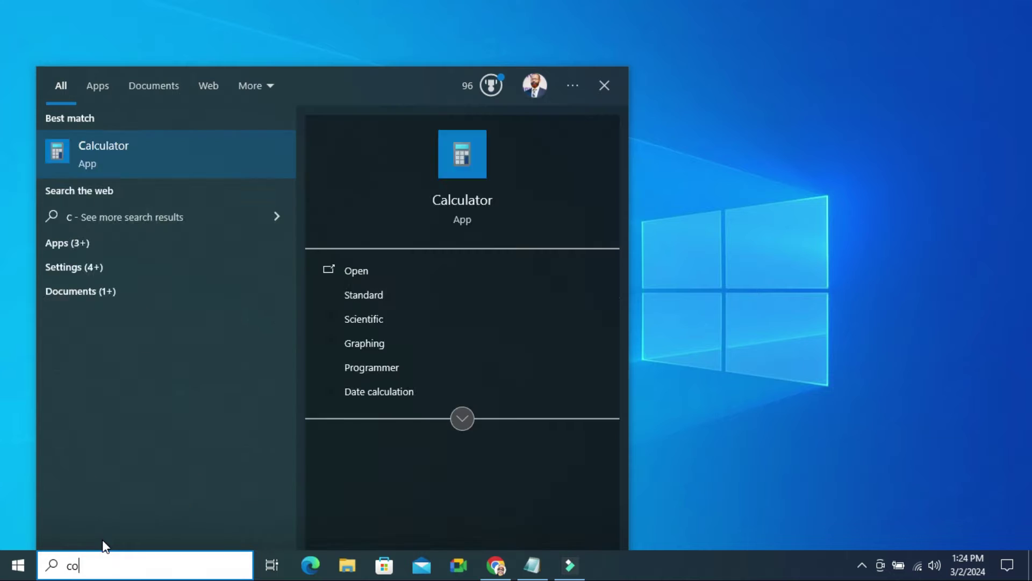
type("ntrol Panel")
left_click(136, 148)
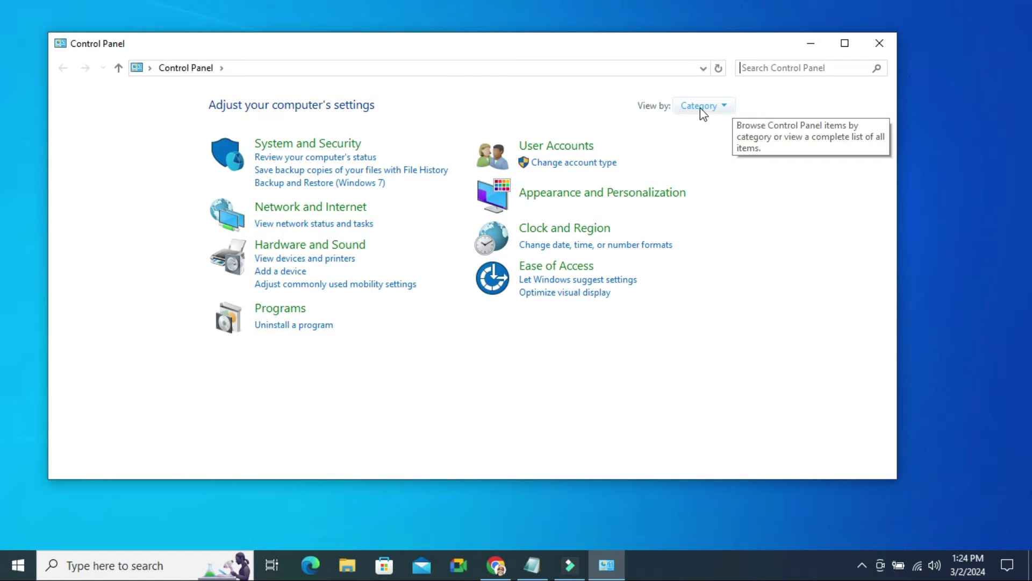
Switch View by to Large icons, then back to Category
left_click(700, 106)
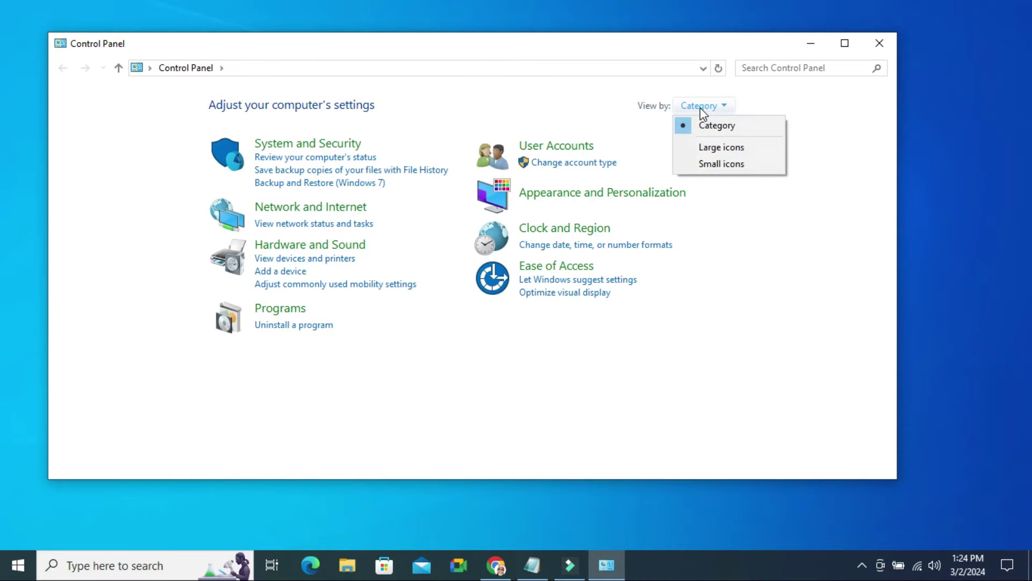
left_click(713, 147)
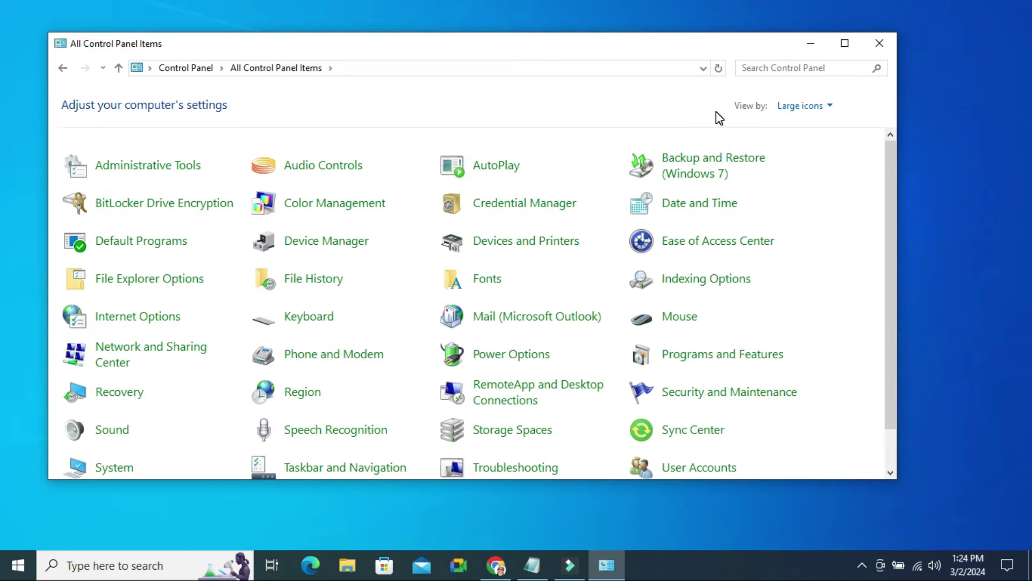
left_click(777, 108)
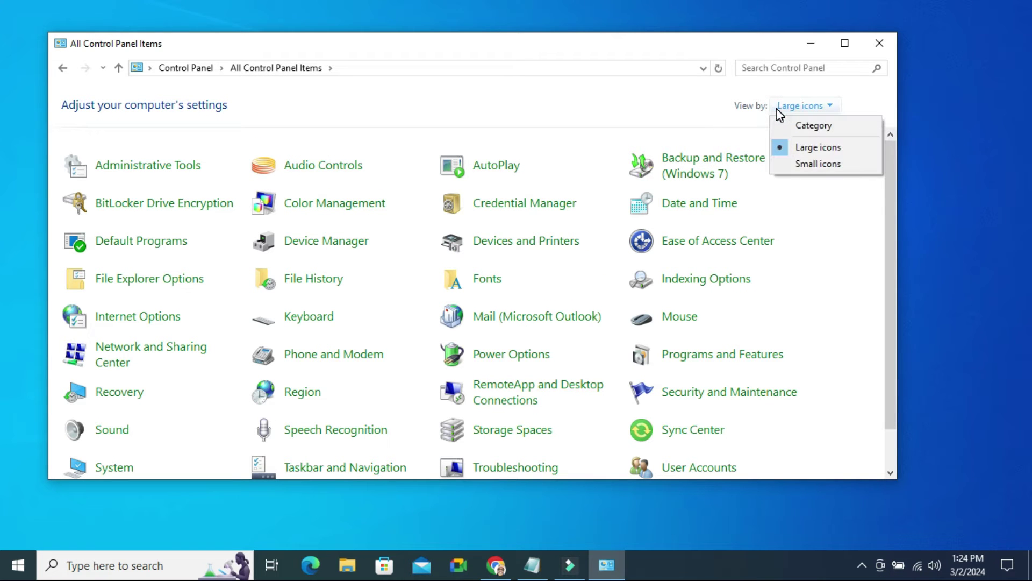
left_click(779, 126)
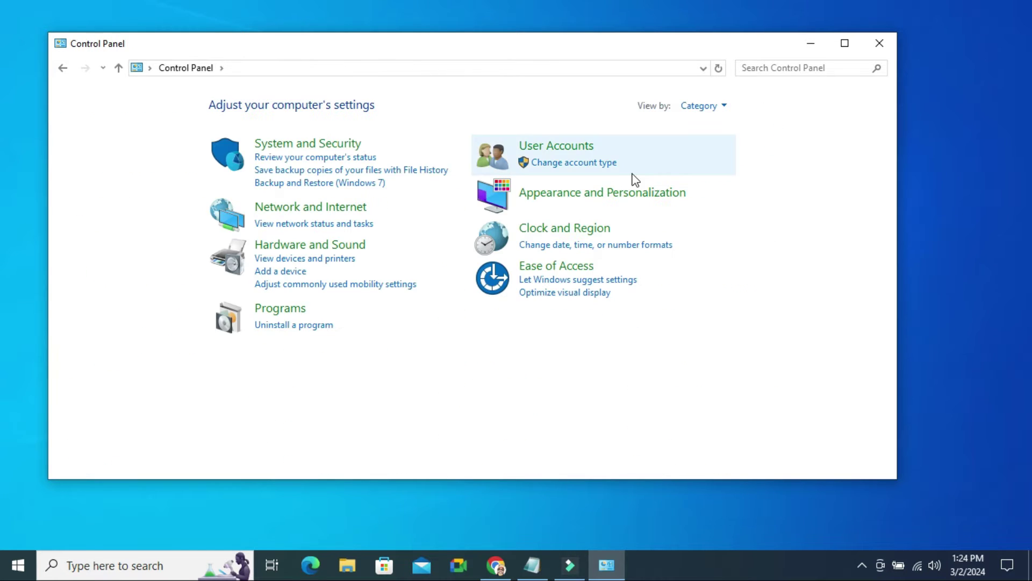
Go through User Accounts into Credential Manager and show the Windows Credentials list
left_click(563, 153)
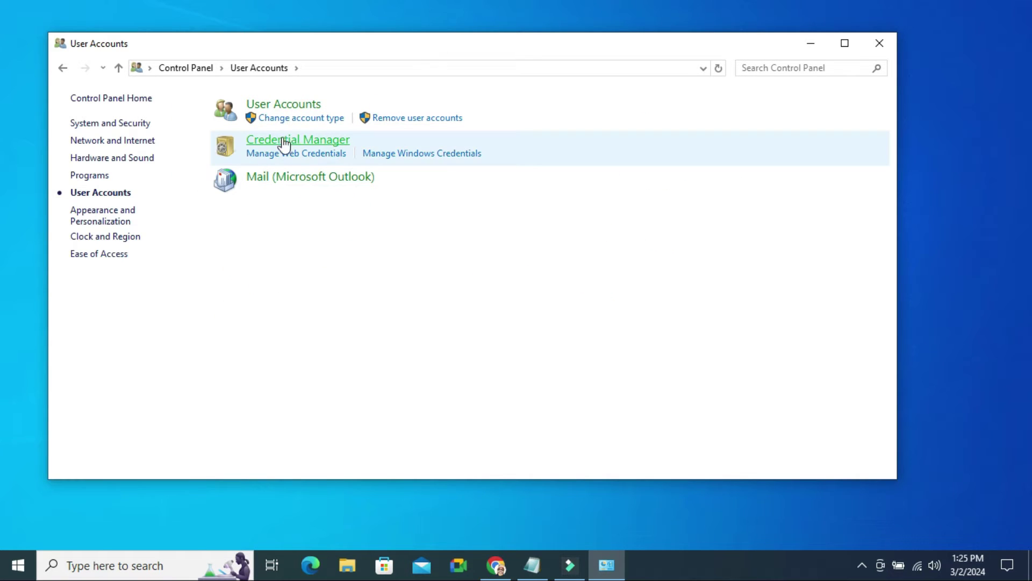
left_click(320, 143)
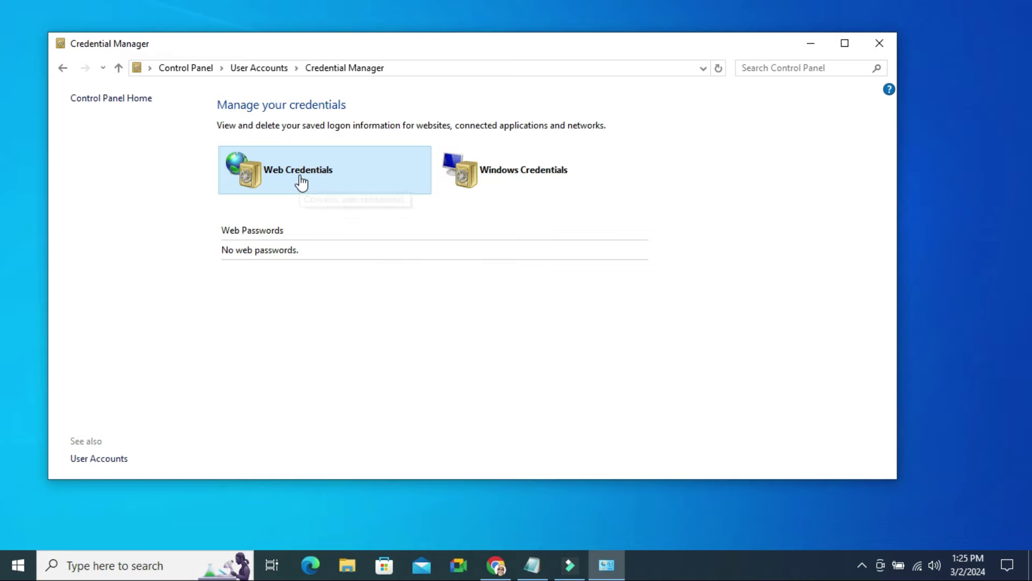
left_click(300, 178)
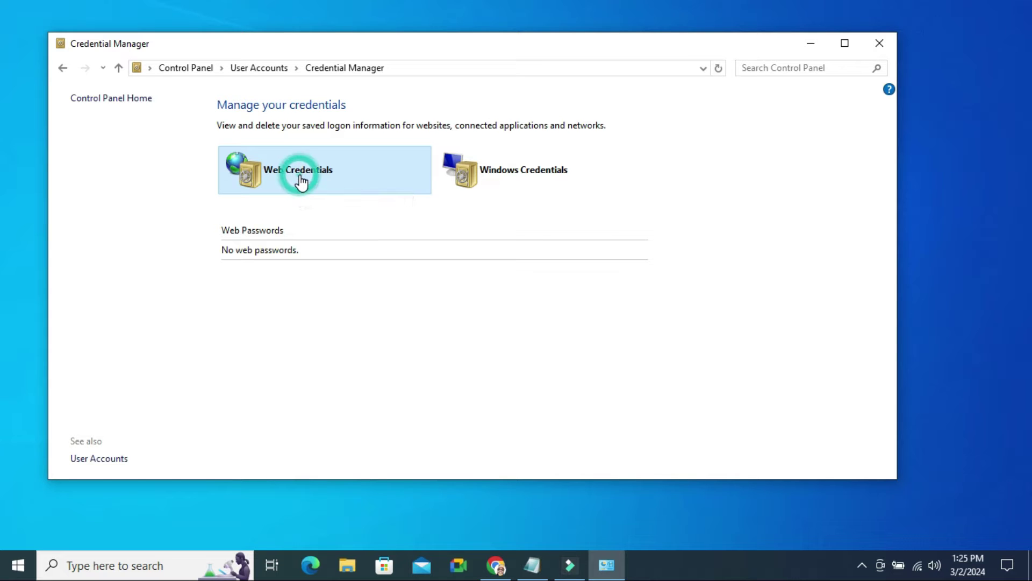
left_click(499, 184)
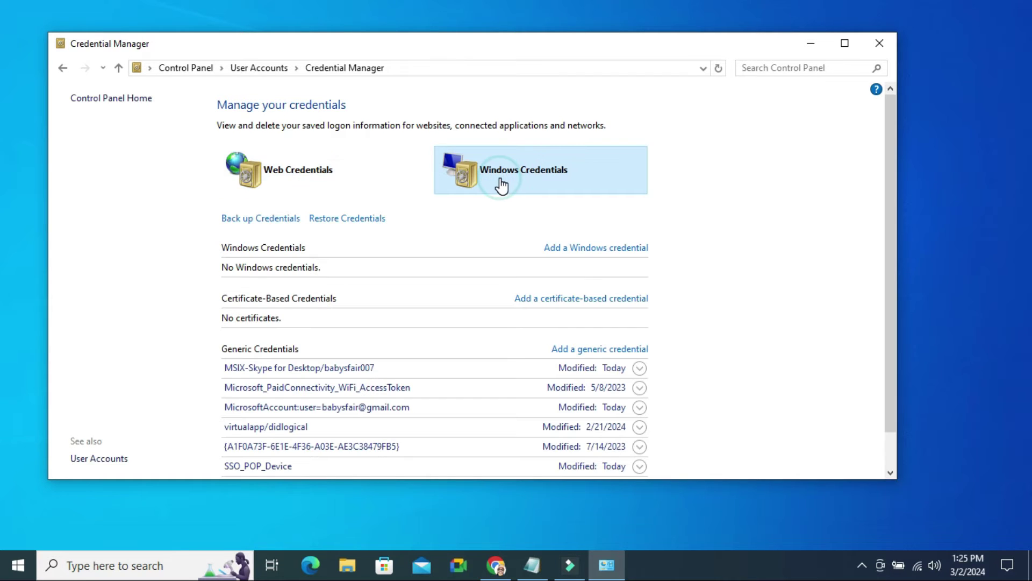
left_click(535, 164)
Start Back up Credentials with E:\Creds.crd on the USB drive as the backup file and continue
left_click(265, 220)
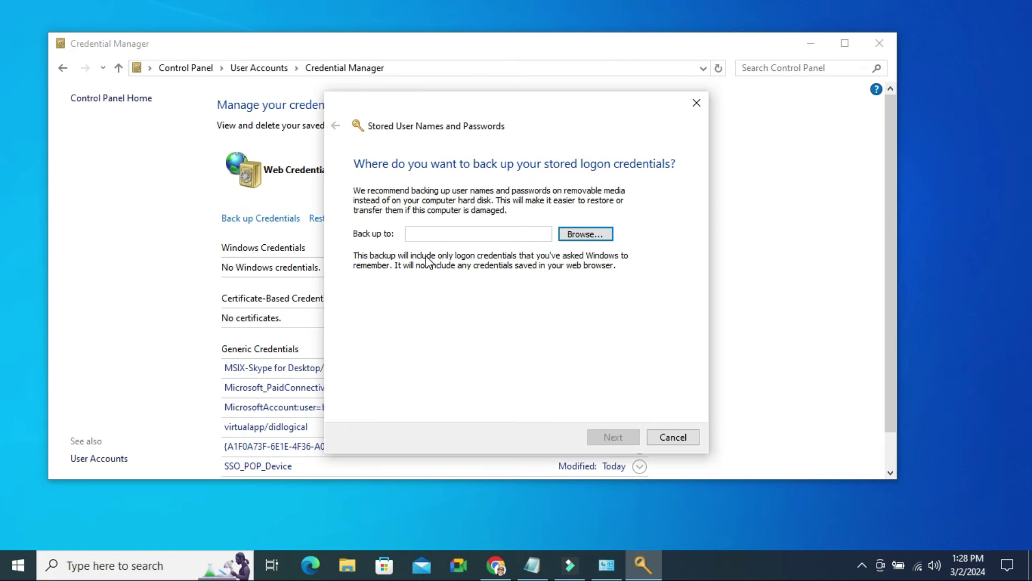
left_click(583, 237)
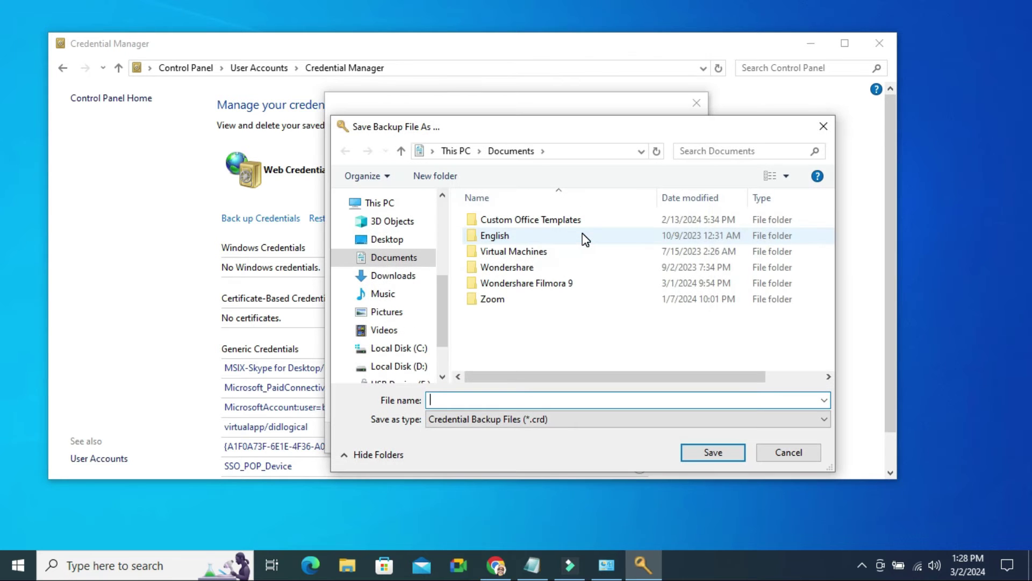
scroll(444, 296, "down", 2)
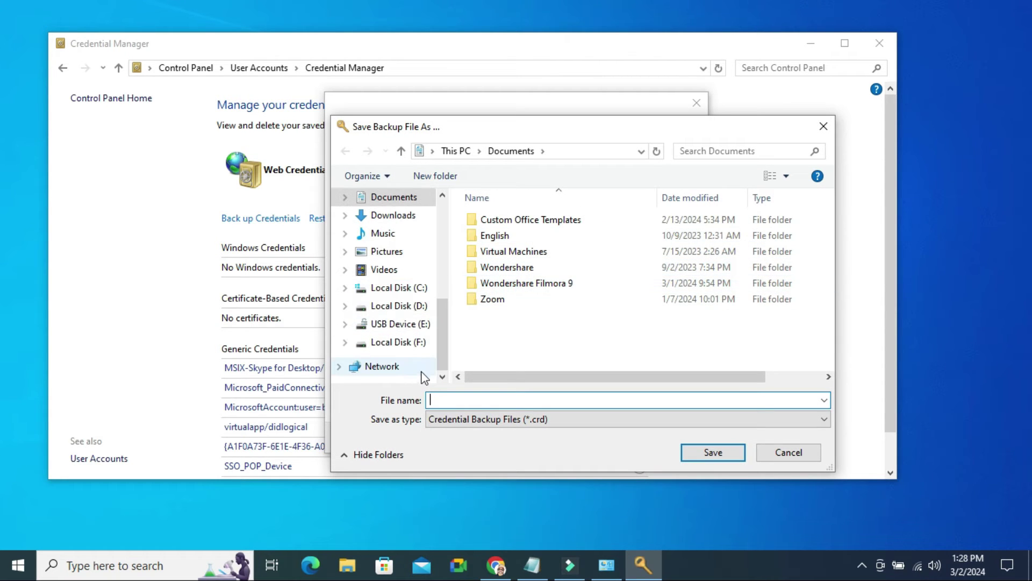
left_click(397, 326)
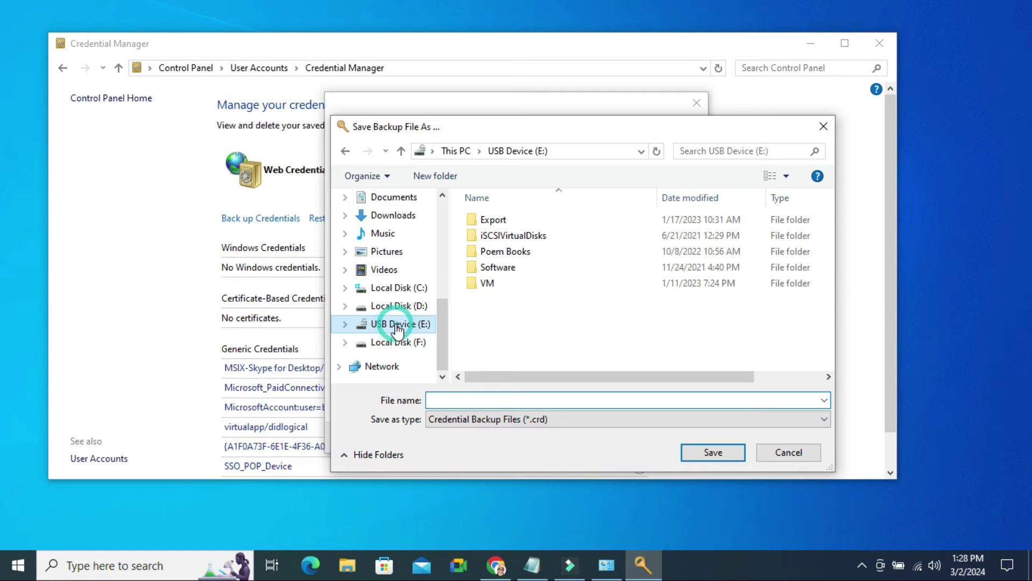
left_click(455, 402)
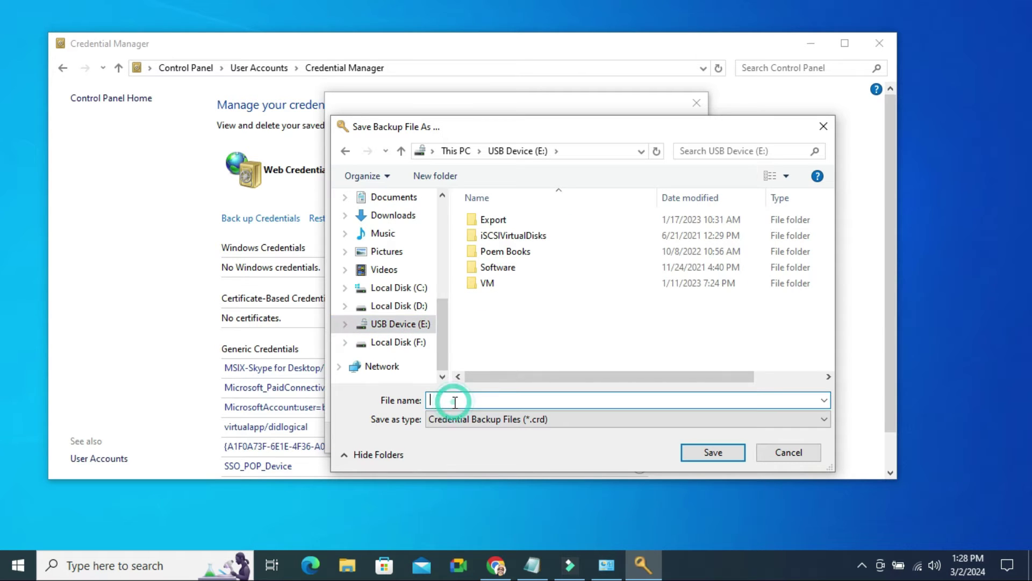
type("Cr")
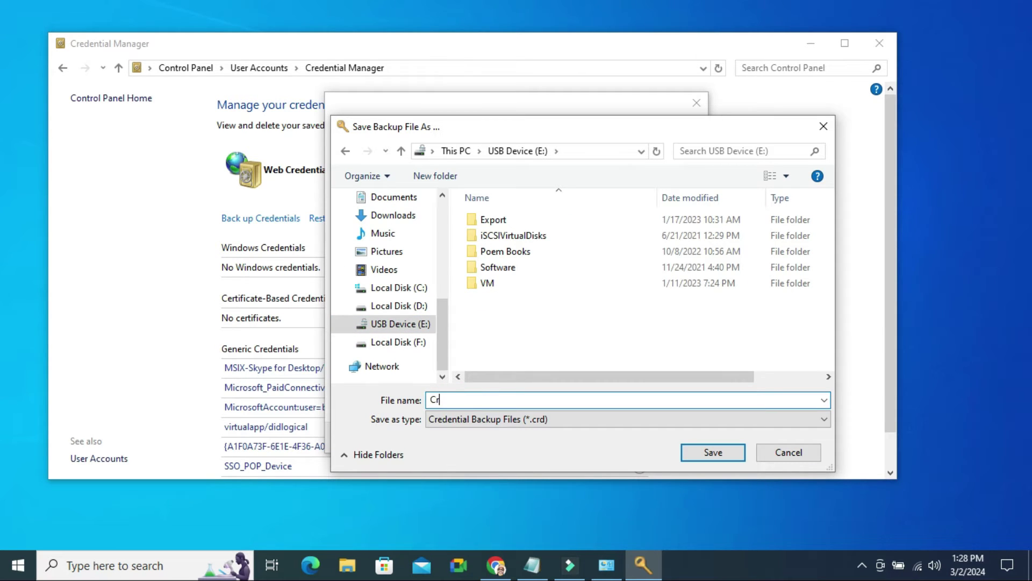
type("eds")
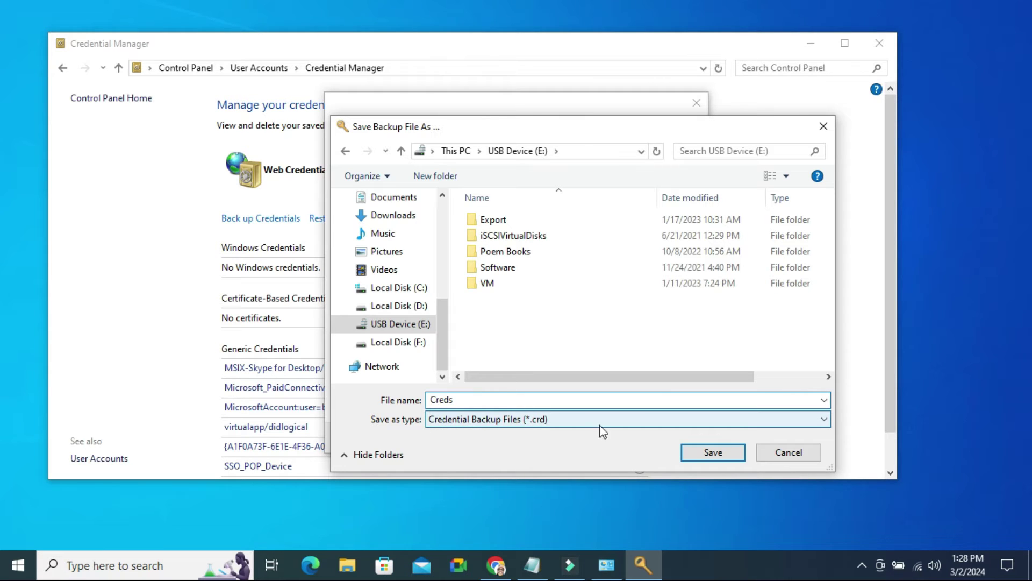
left_click(699, 453)
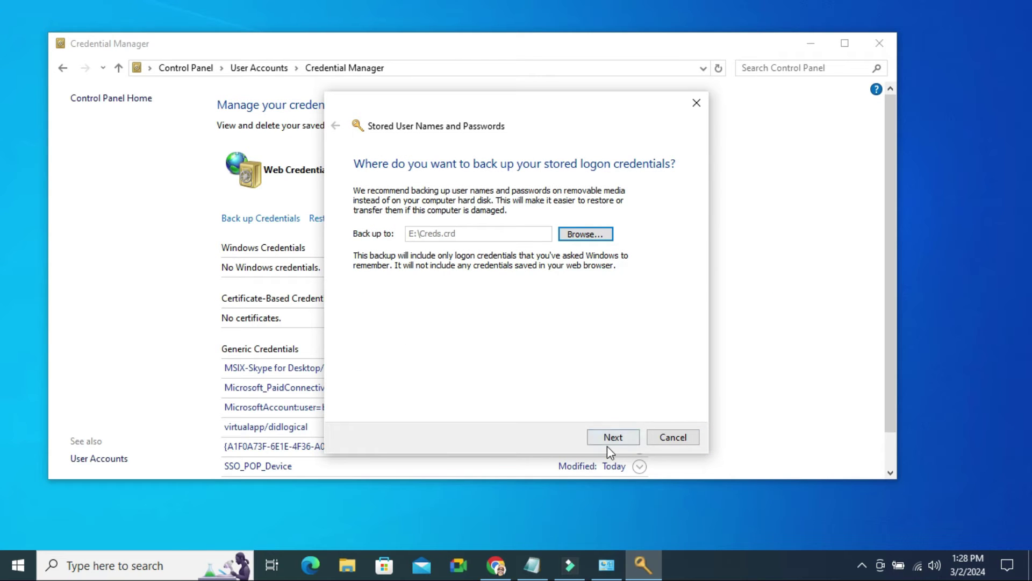
left_click(607, 440)
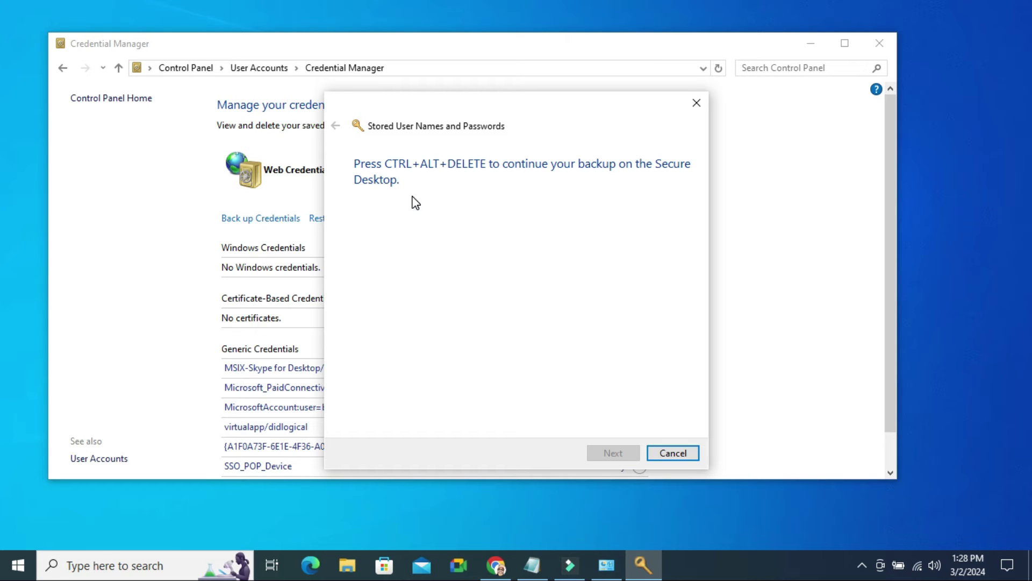
On the Secure Desktop, set and confirm the backup password, create the backup and finish the wizard
key("ctrl+alt+Delete")
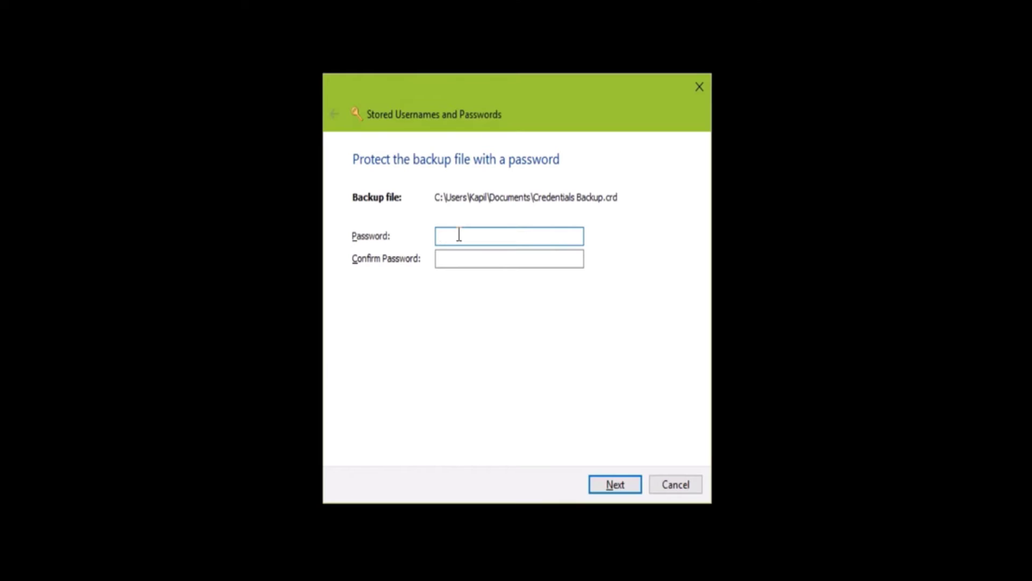
left_click(458, 265)
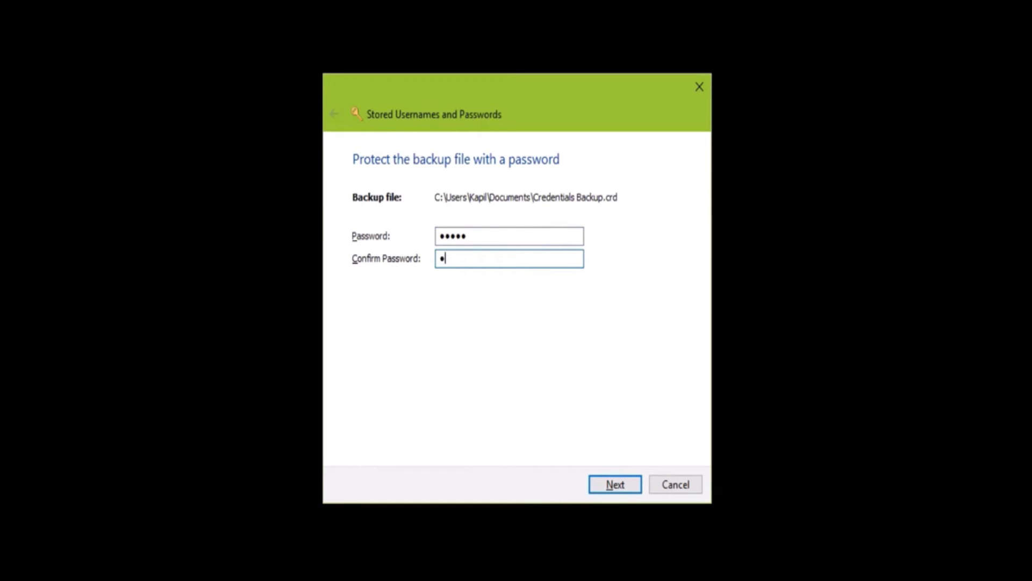
left_click(602, 486)
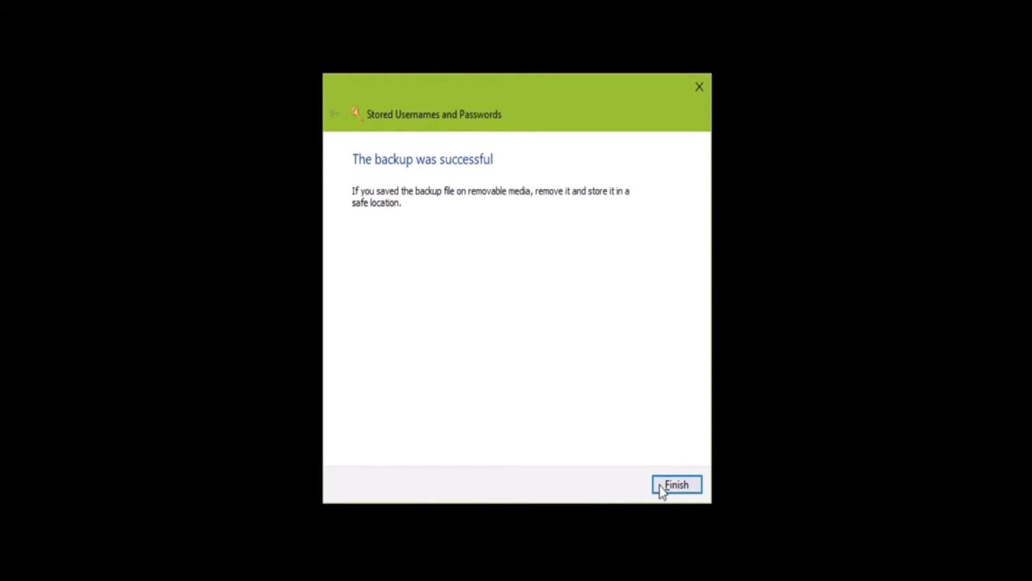
left_click(662, 485)
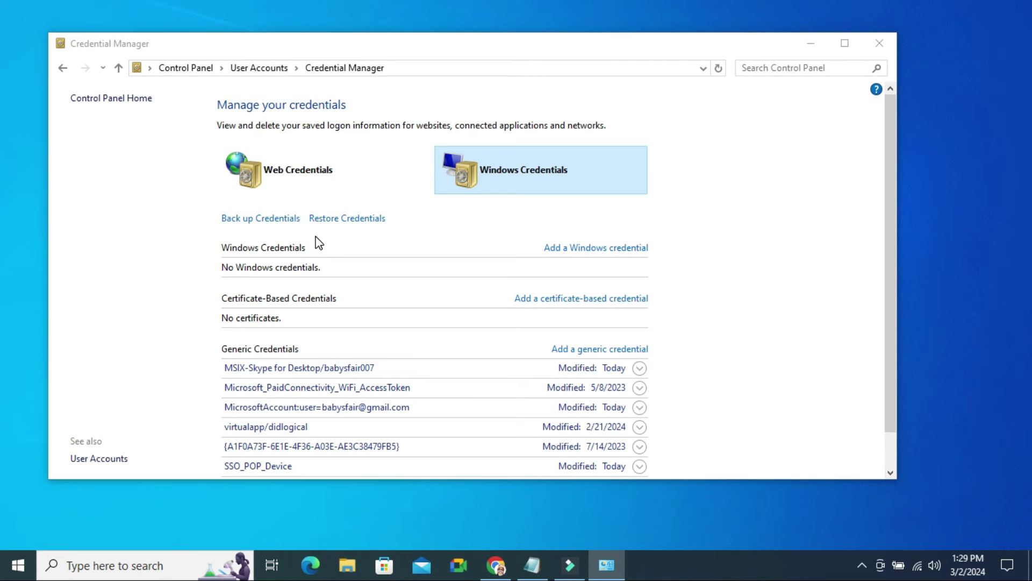
key("super+e")
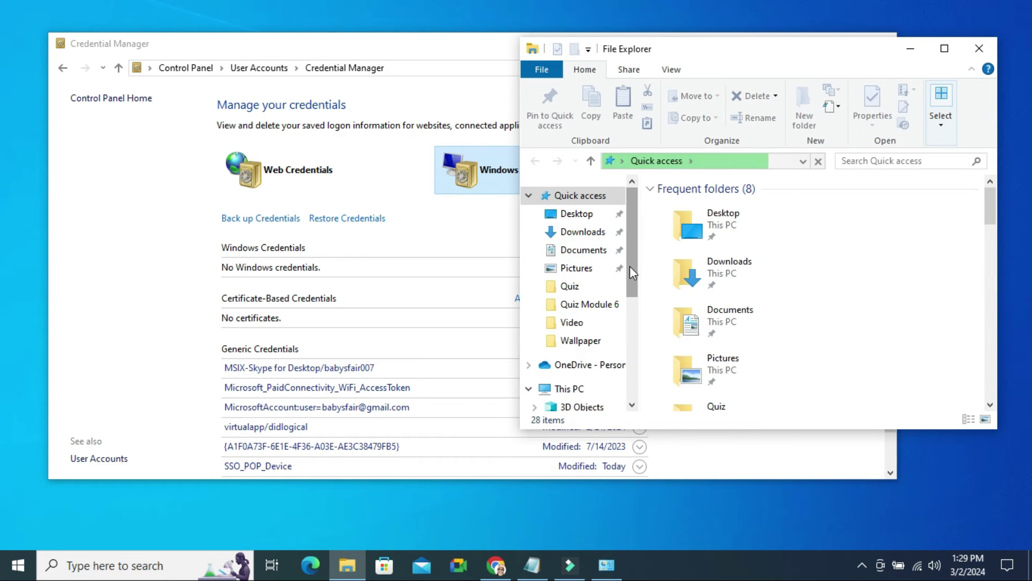
left_click_drag(630, 265, 636, 379)
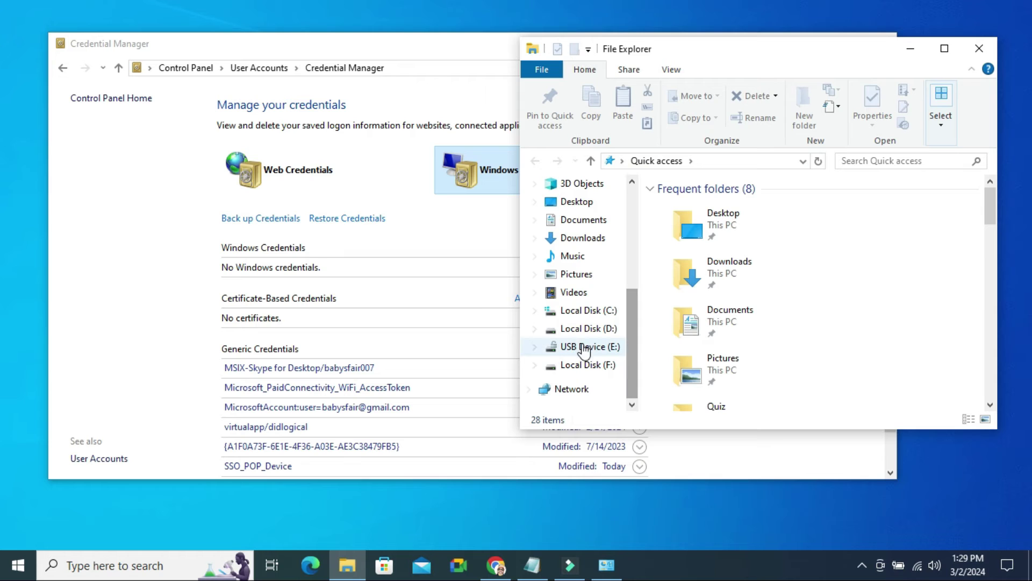
left_click(581, 352)
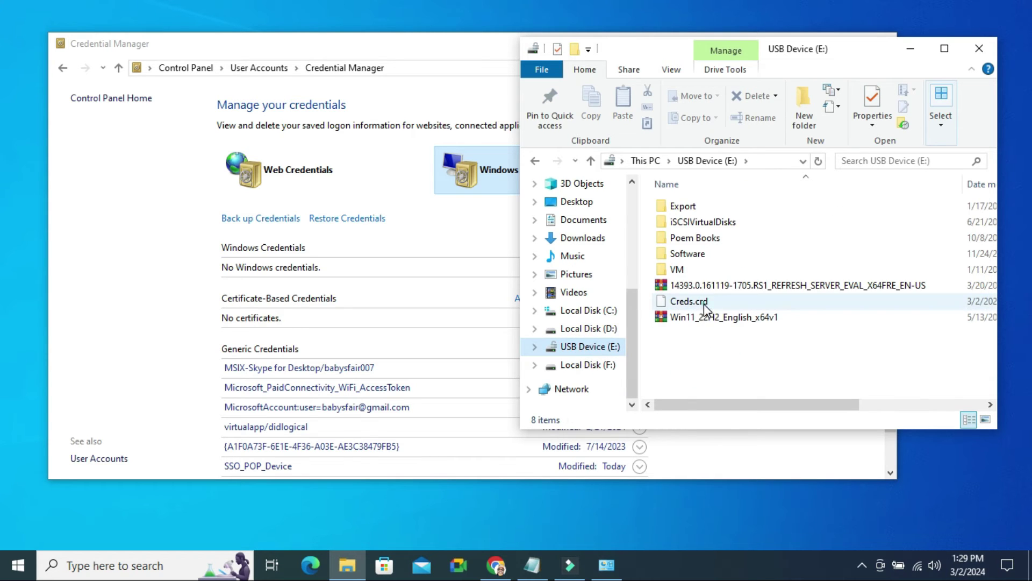
left_click(704, 304)
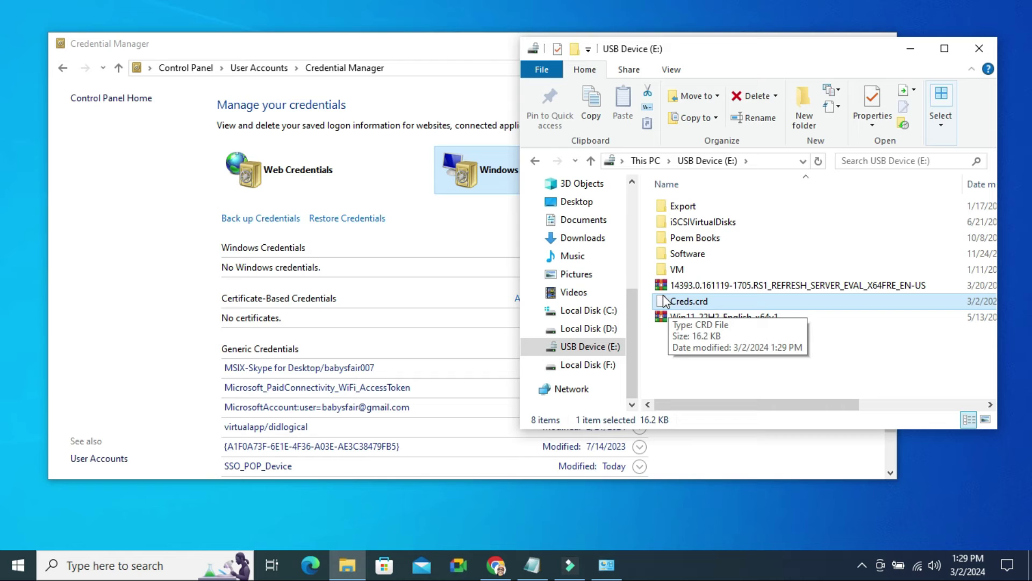
left_click(980, 49)
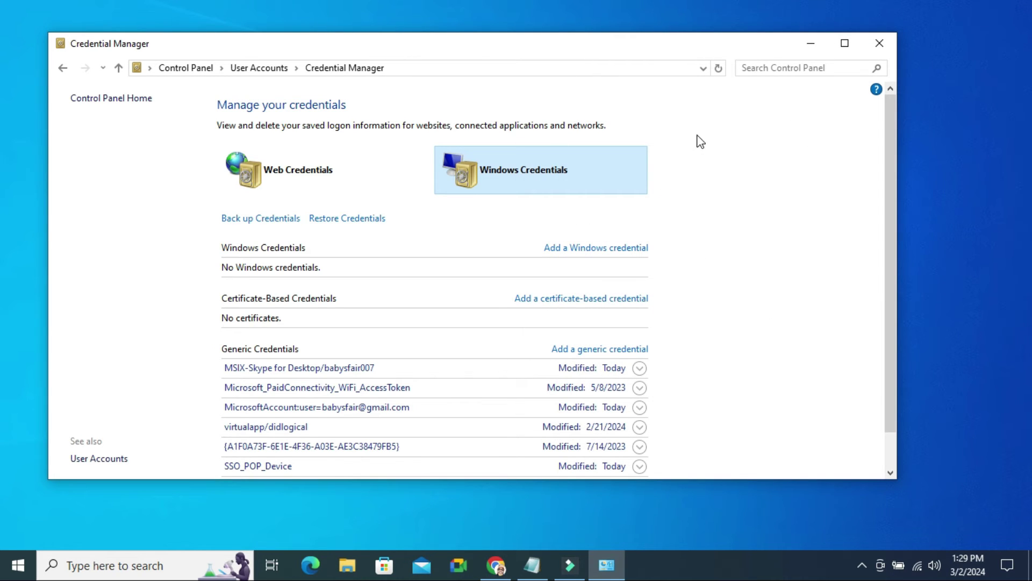
Start Restore Credentials with E:\Creds.crd from the USB drive as the backup file and continue
left_click(337, 219)
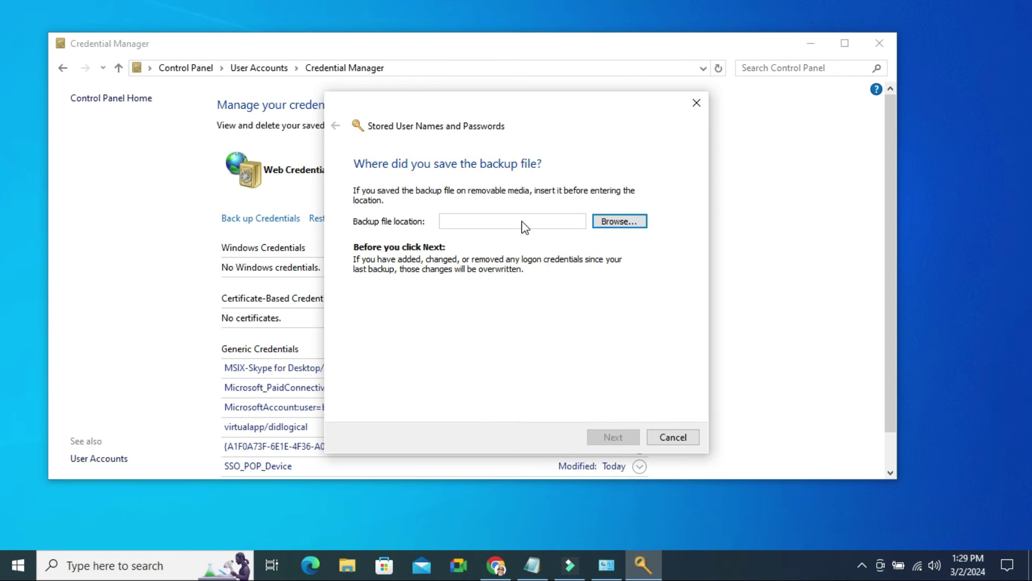
left_click(619, 222)
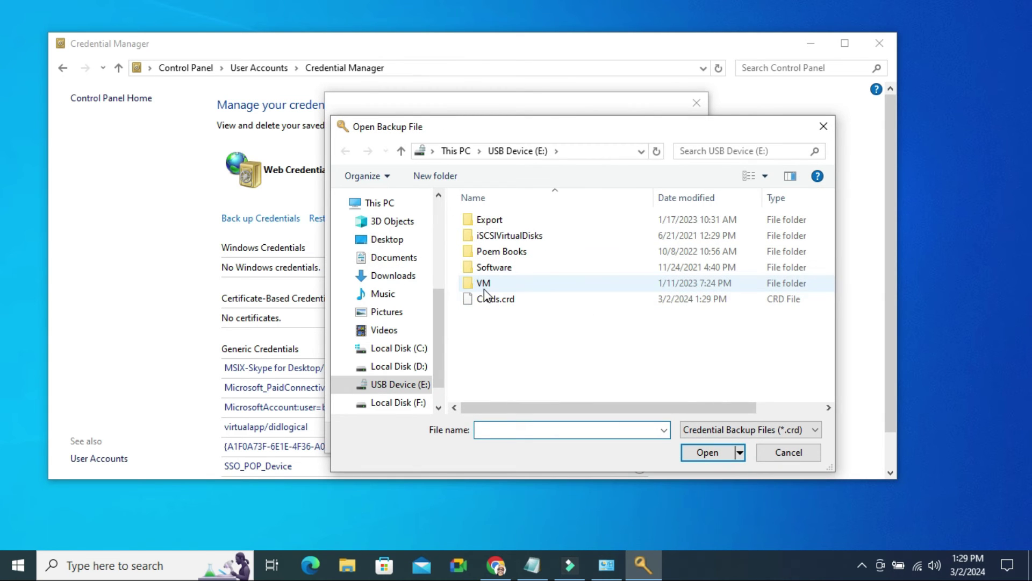
left_click(394, 387)
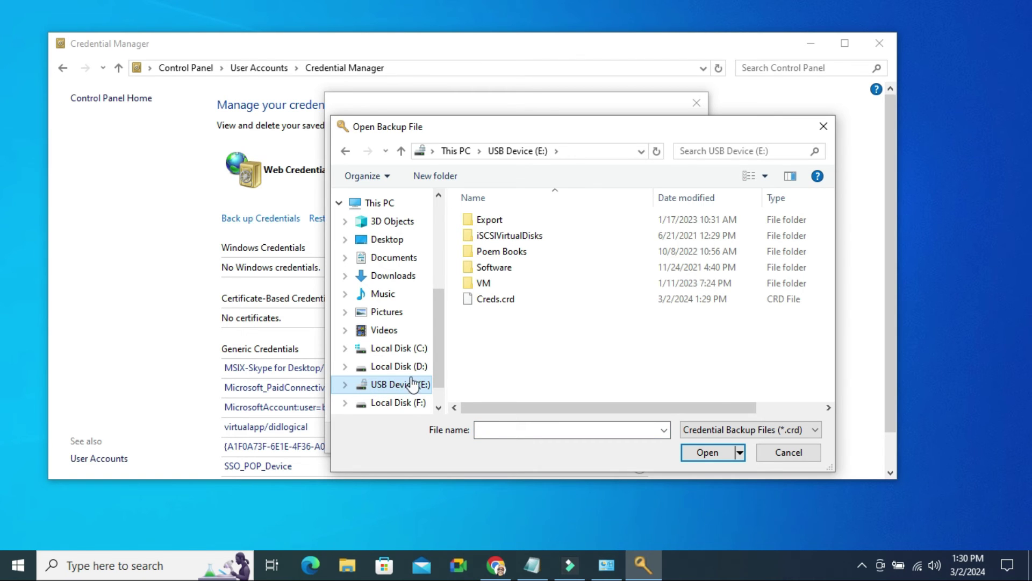
left_click(506, 298)
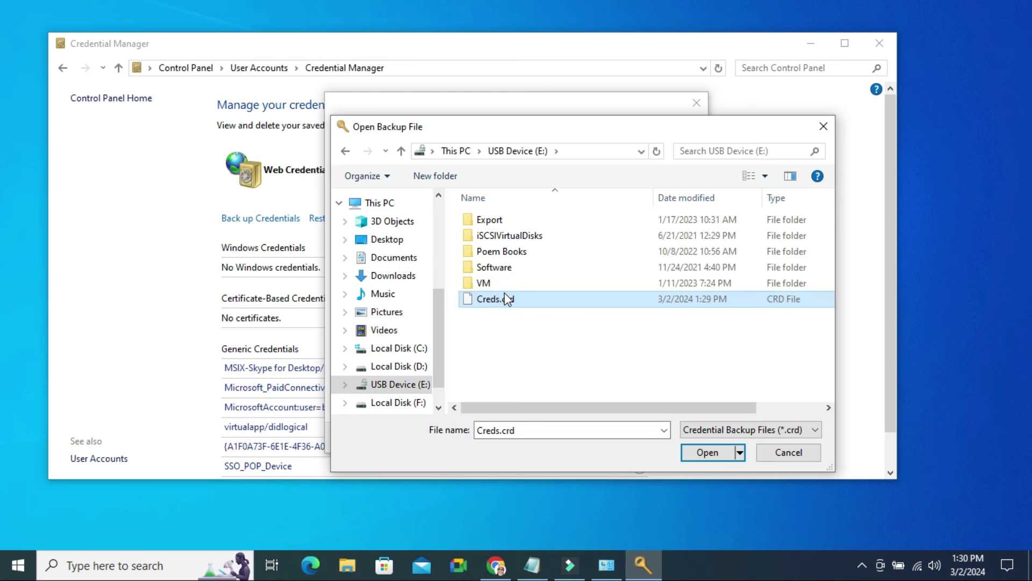
left_click(702, 451)
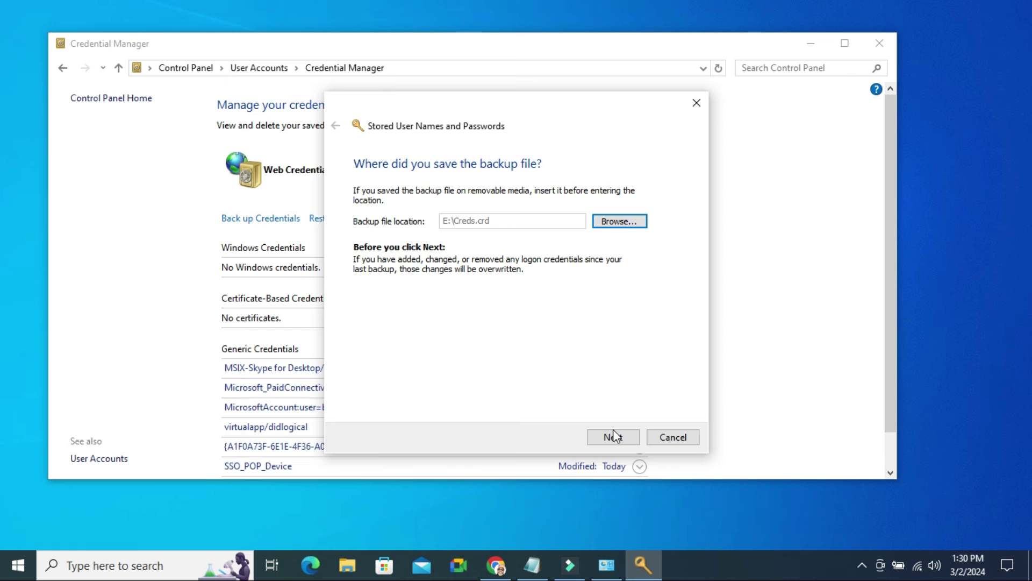
left_click(613, 436)
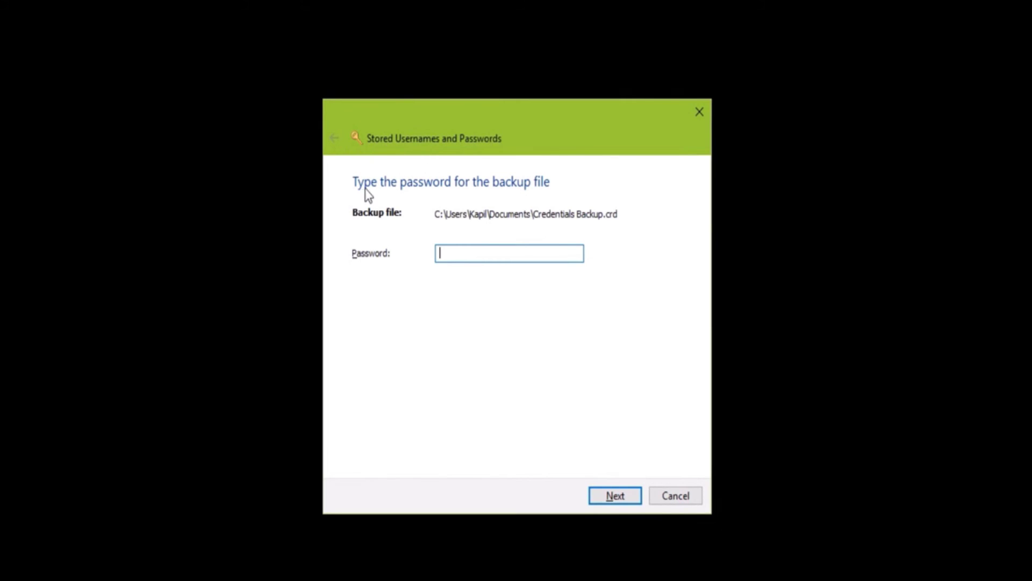
Submit the backup password to restore the credentials and finish the wizard
left_click(598, 500)
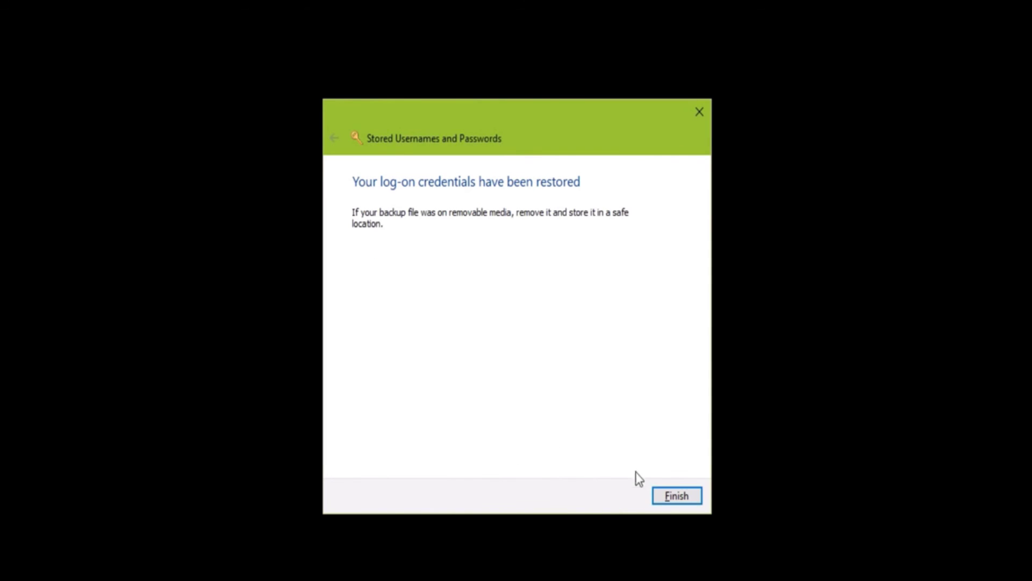
left_click(659, 496)
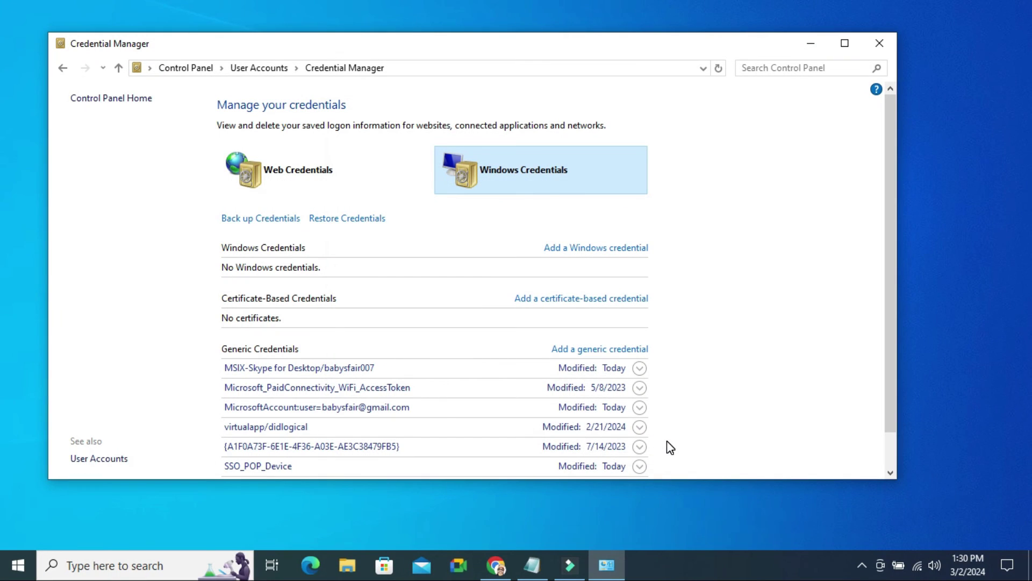